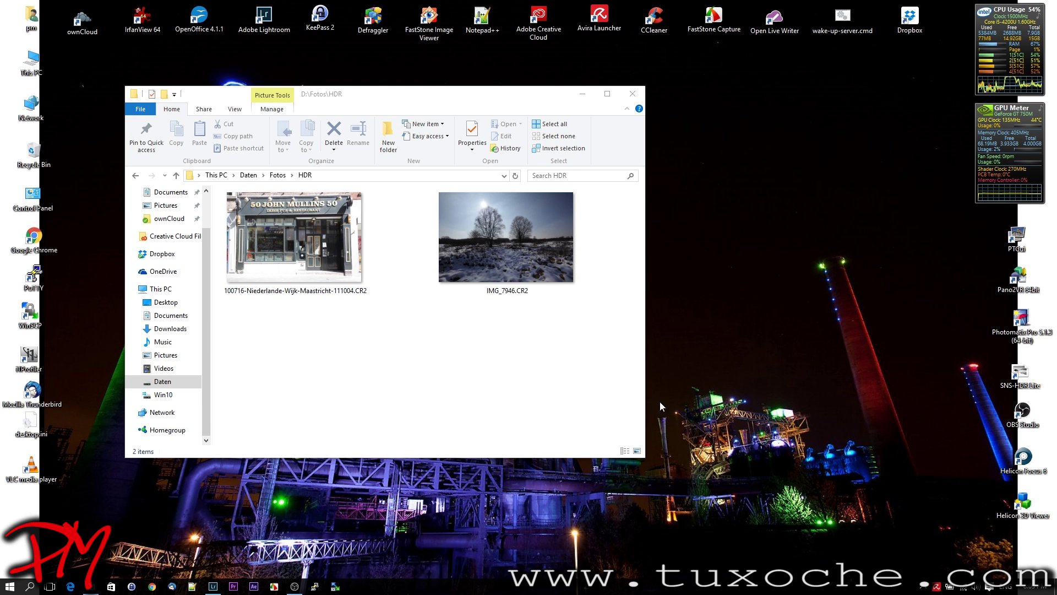
Launch Photomatix and load 100716-Niederlande-Wijk-Maastricht-111004.CR2 as a single photo with default RAW settings
double_click(998, 330)
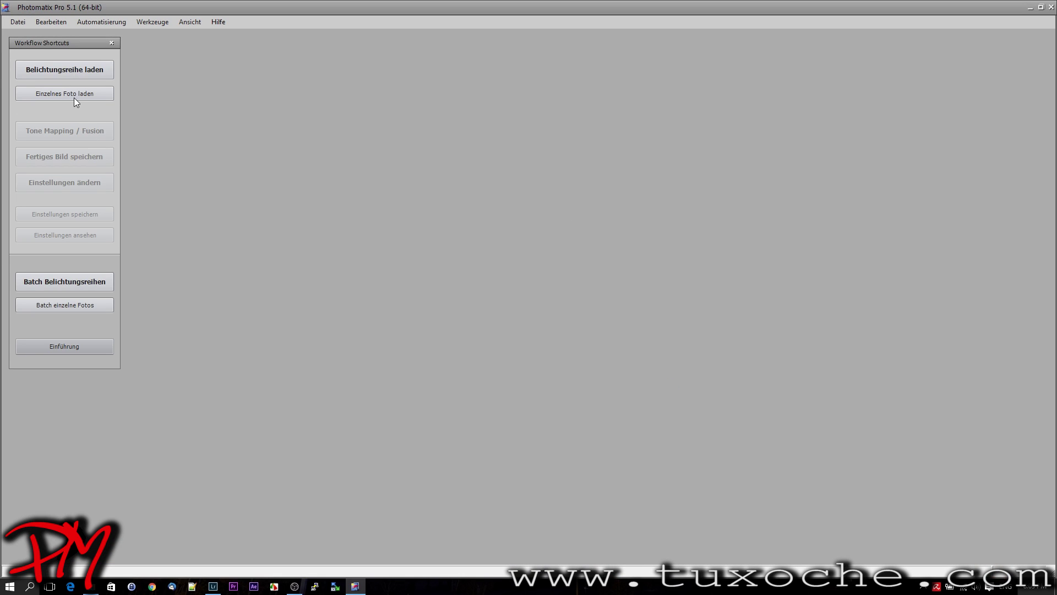
left_click(73, 95)
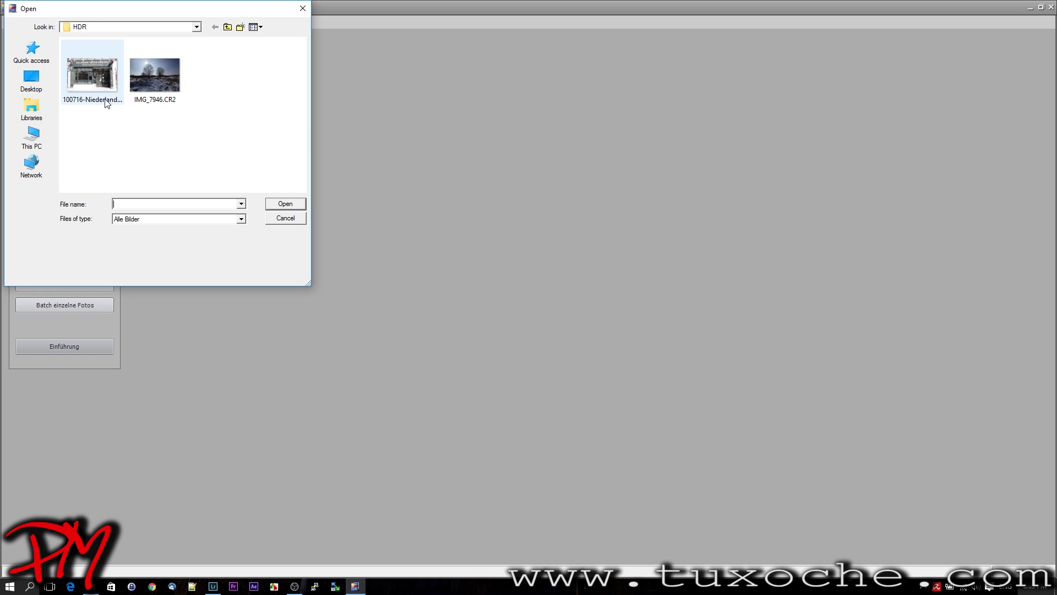
left_click(282, 204)
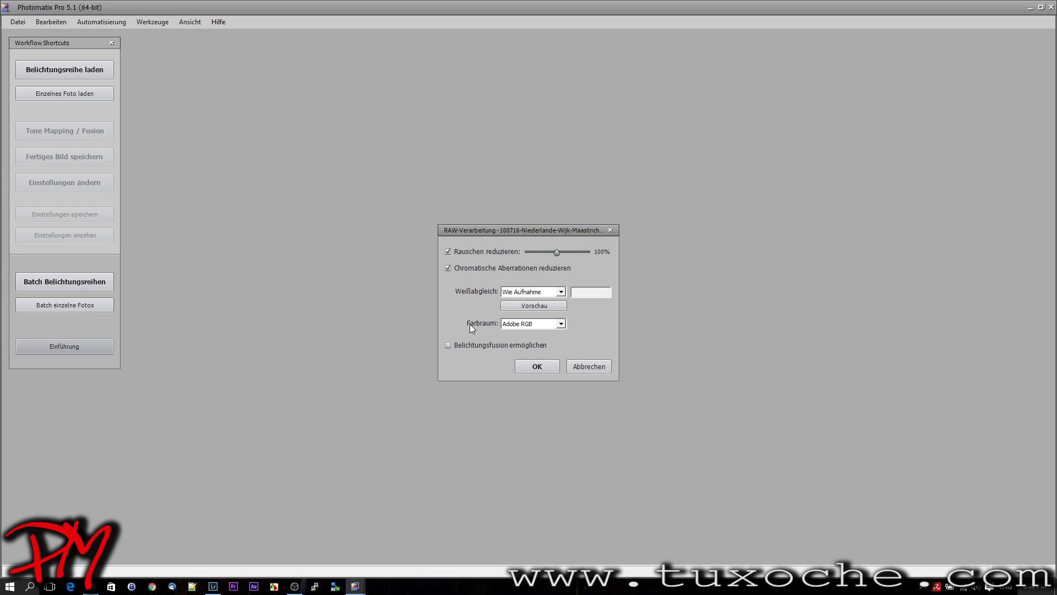
left_click(535, 368)
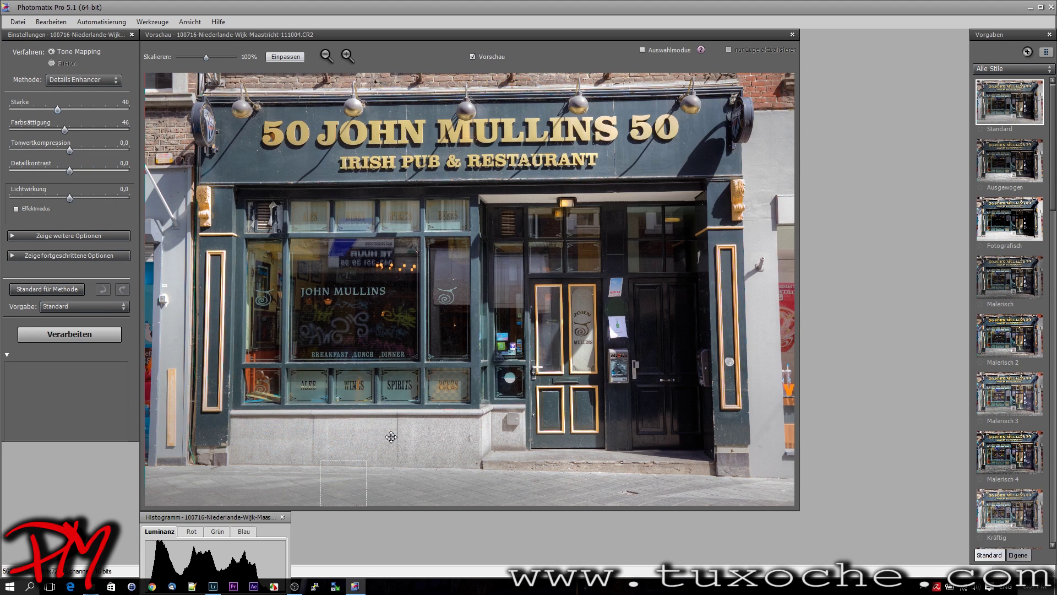
Apply the Malerisch 2 preset (Stärke 100, Farbsättigung 80) to the pub facade
key("alt+Tab")
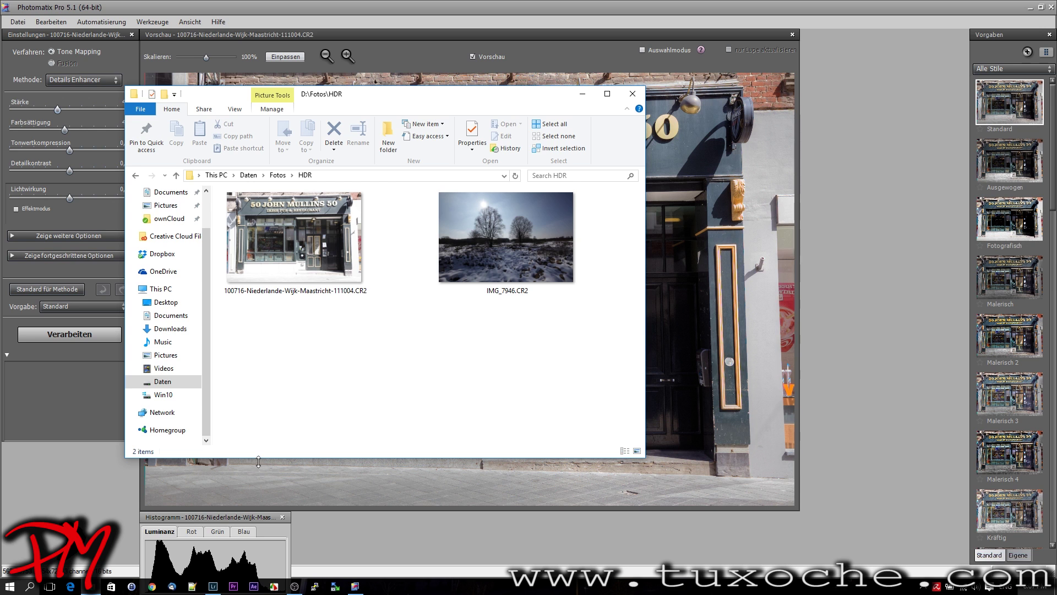
key("alt+Tab")
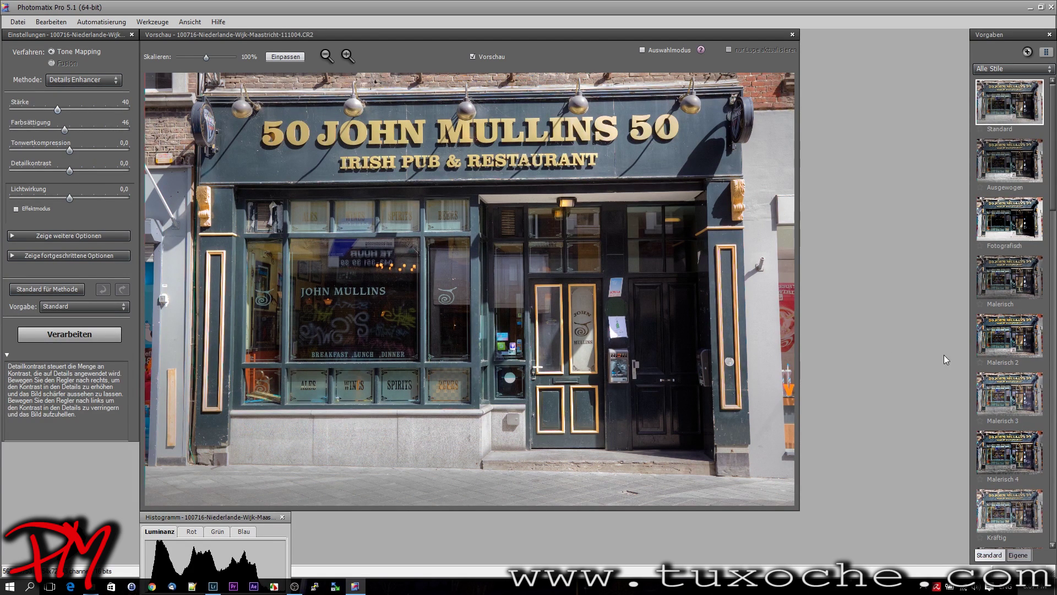
left_click(1008, 343)
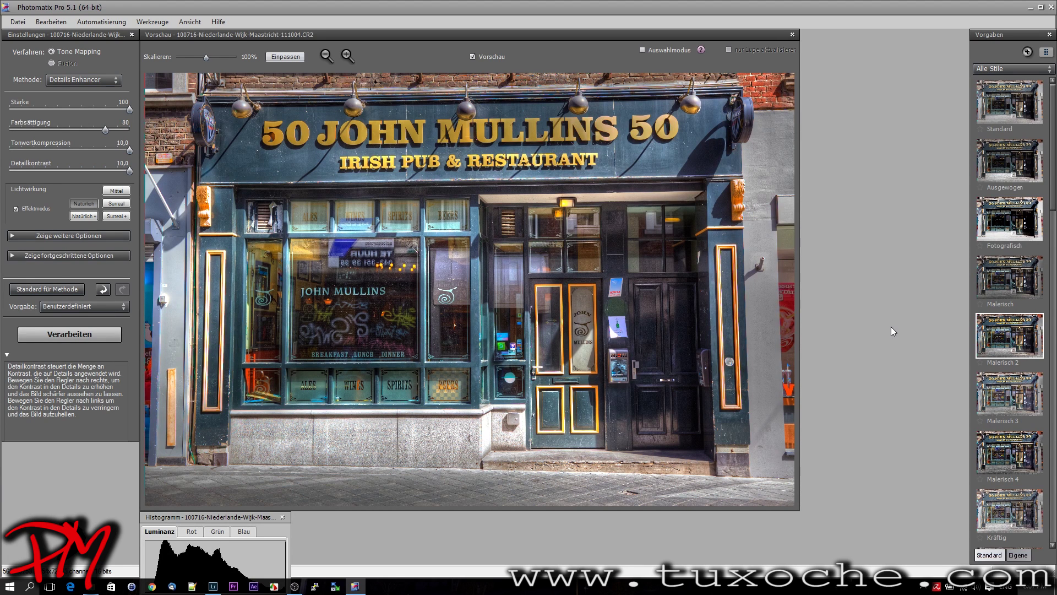
Close Photomatix and select IMG_7946.CR2 in the photo folder
left_click(1050, 8)
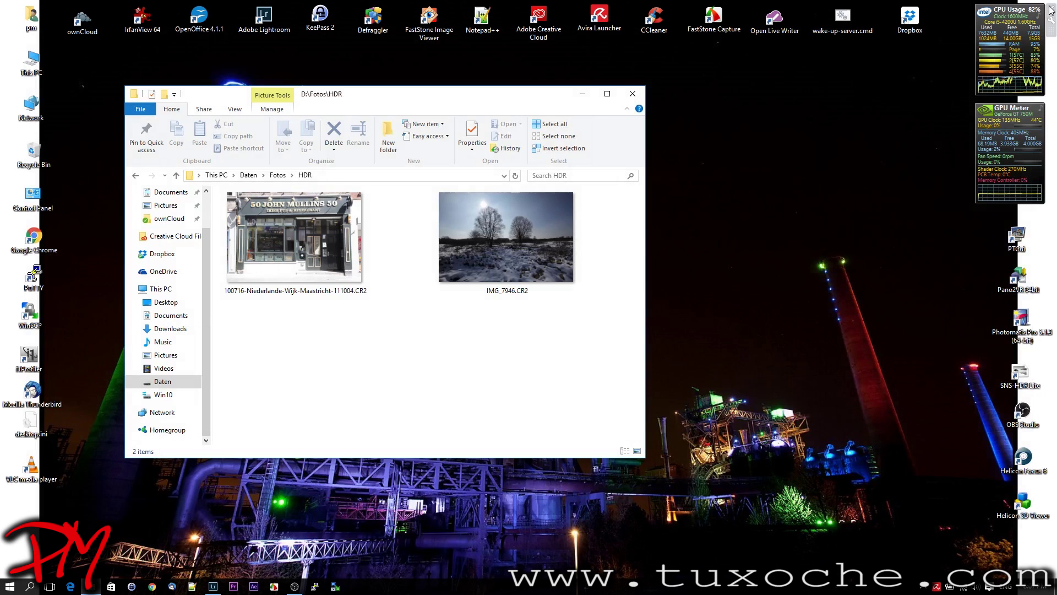
left_click(502, 236)
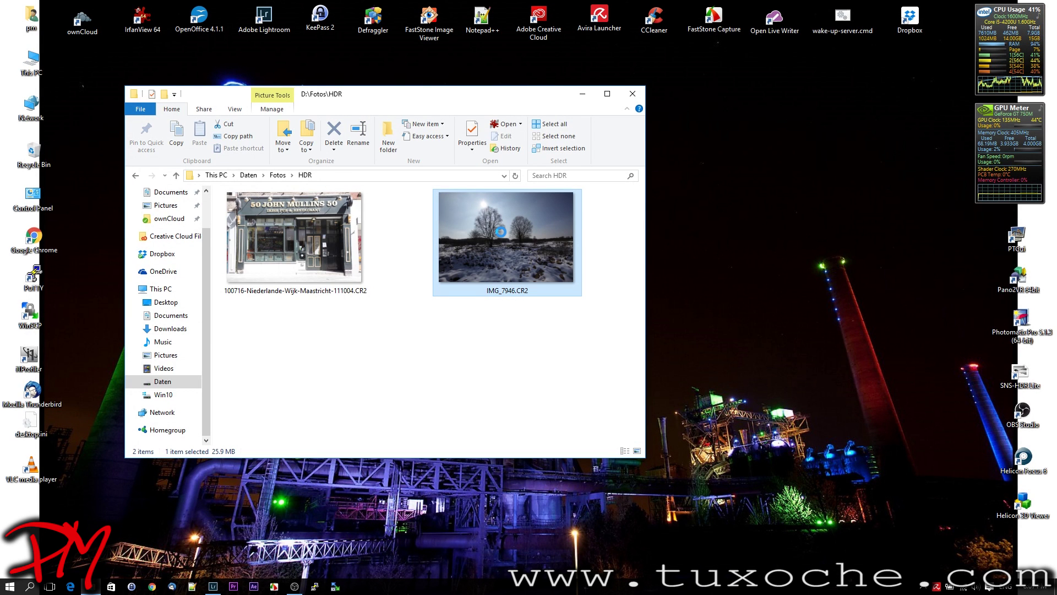
right_click(498, 229)
left_click(1023, 329)
Relaunch Photomatix and open IMG_7946.CR2 as a single photo
double_click(1023, 329)
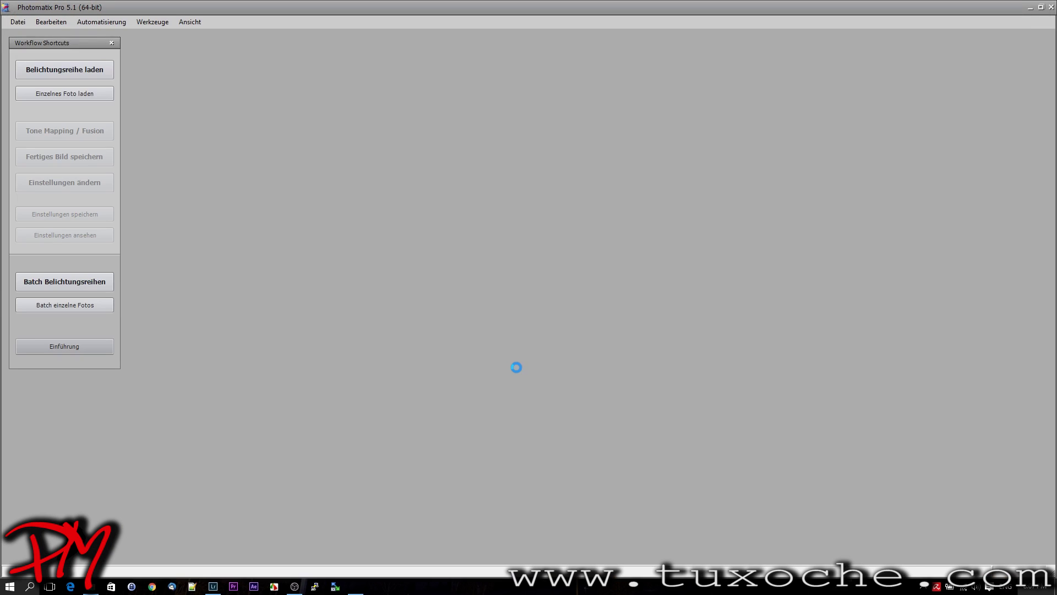
left_click(86, 95)
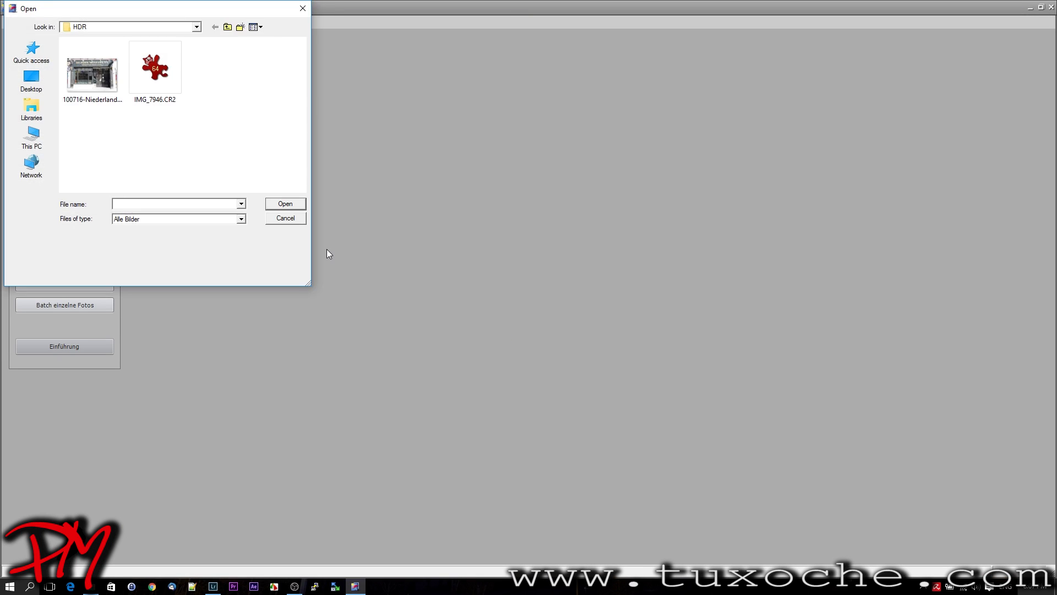
left_click(170, 95)
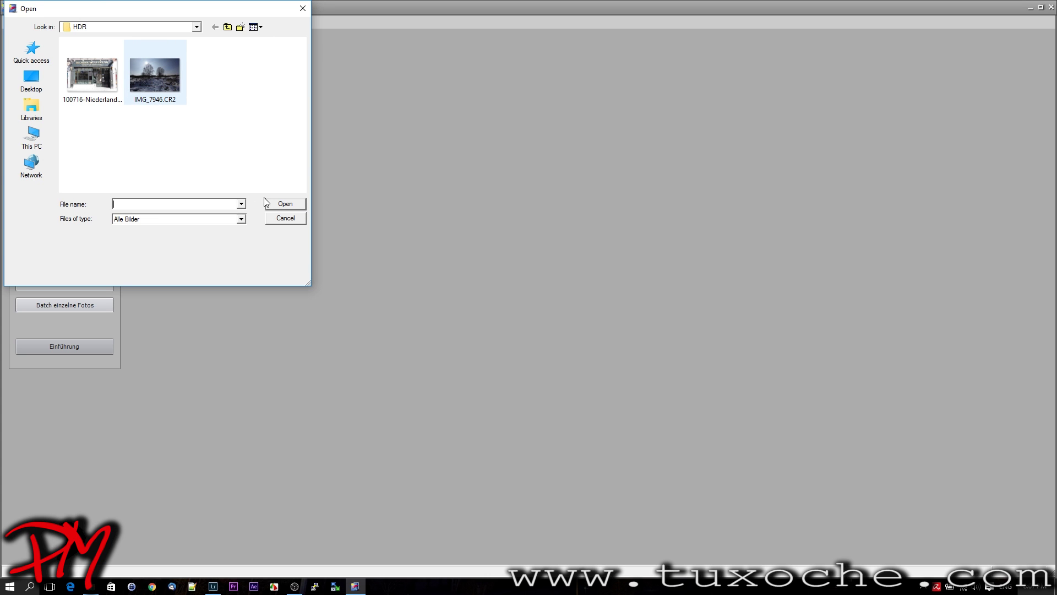
left_click(283, 205)
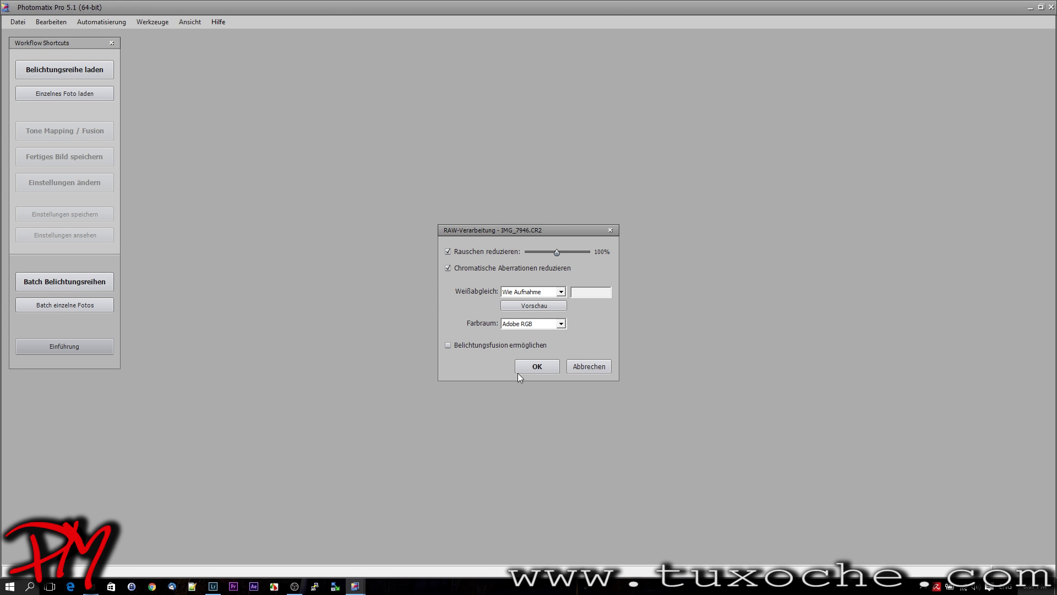
Accept the RAW settings, tone-map the landscape with Ausgewogen (Contrast Optimizer, Stärke 50), then close Photomatix
left_click(532, 369)
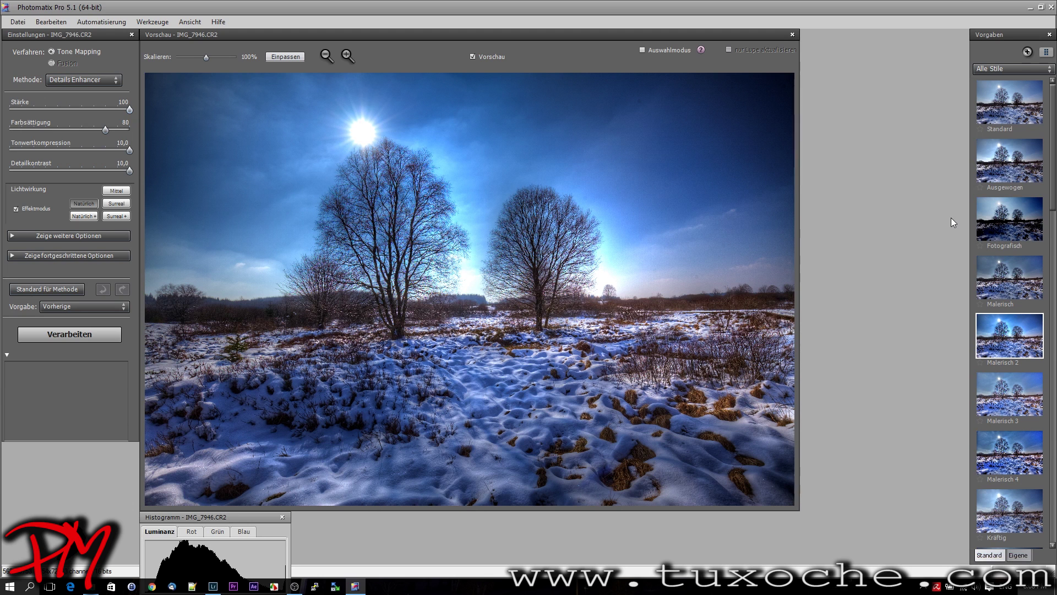
key("Home")
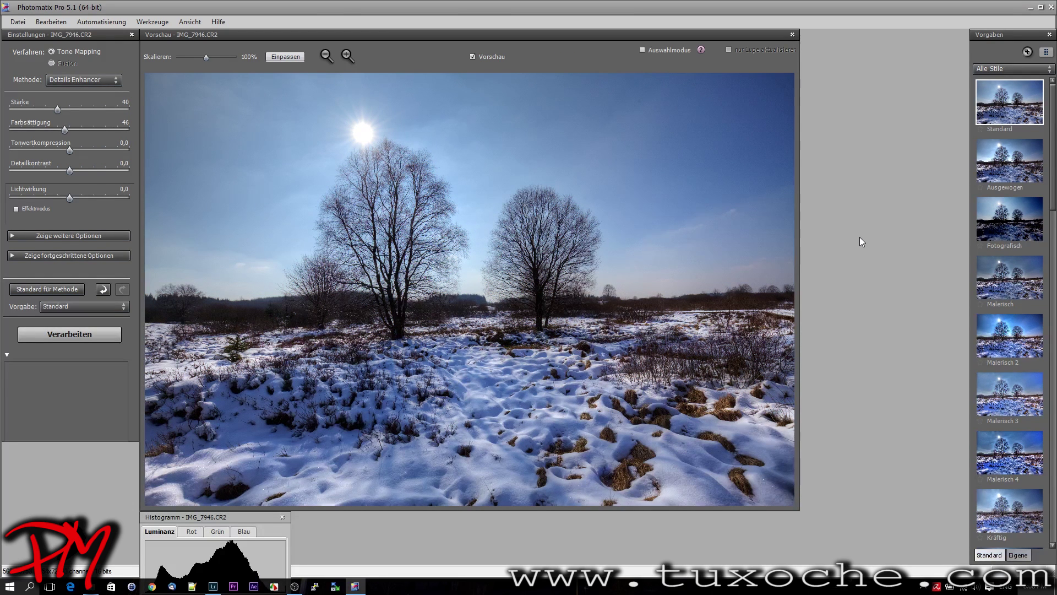
key("Down")
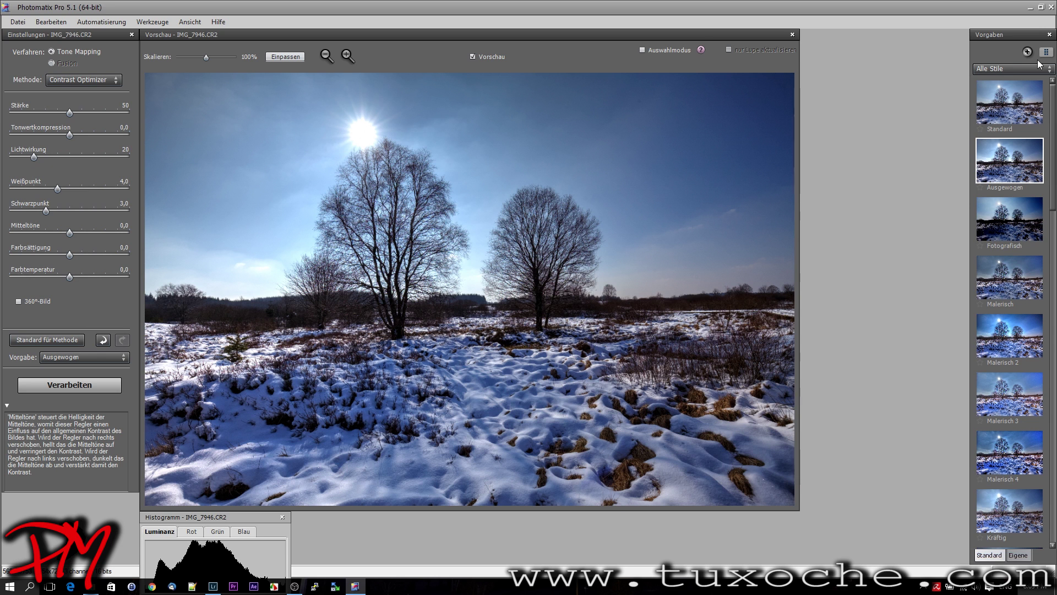
left_click(1052, 8)
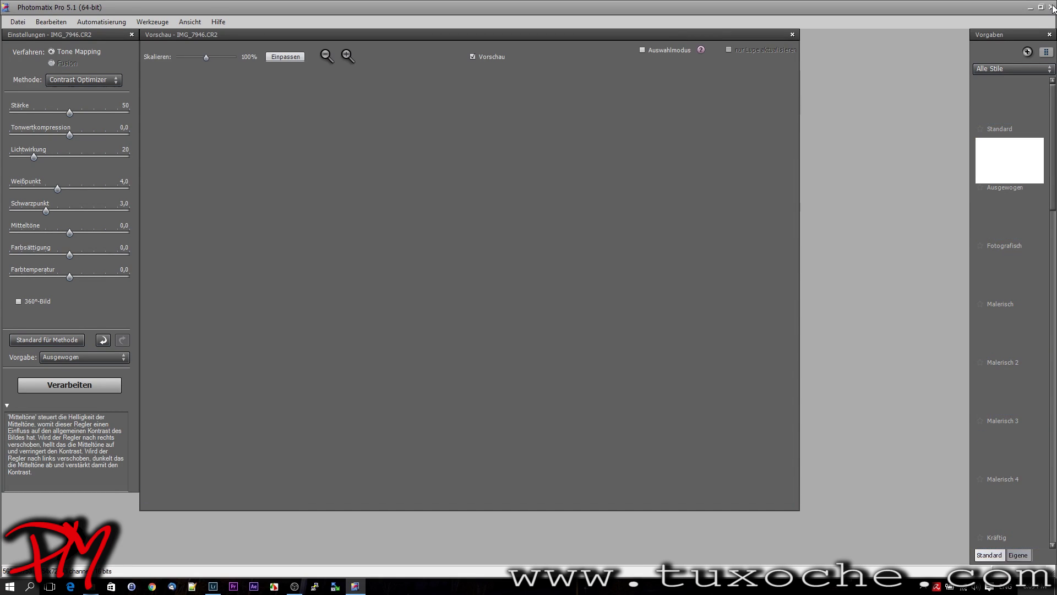
In Lightroom, export the pub facade photo to HDR Efex Pro 2
left_click(1052, 7)
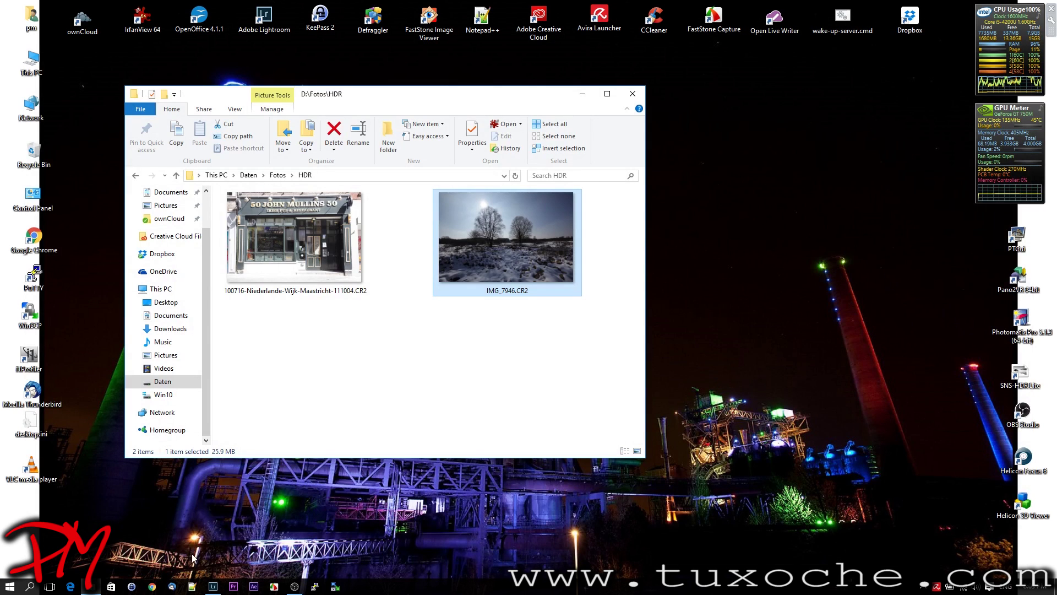
left_click(213, 587)
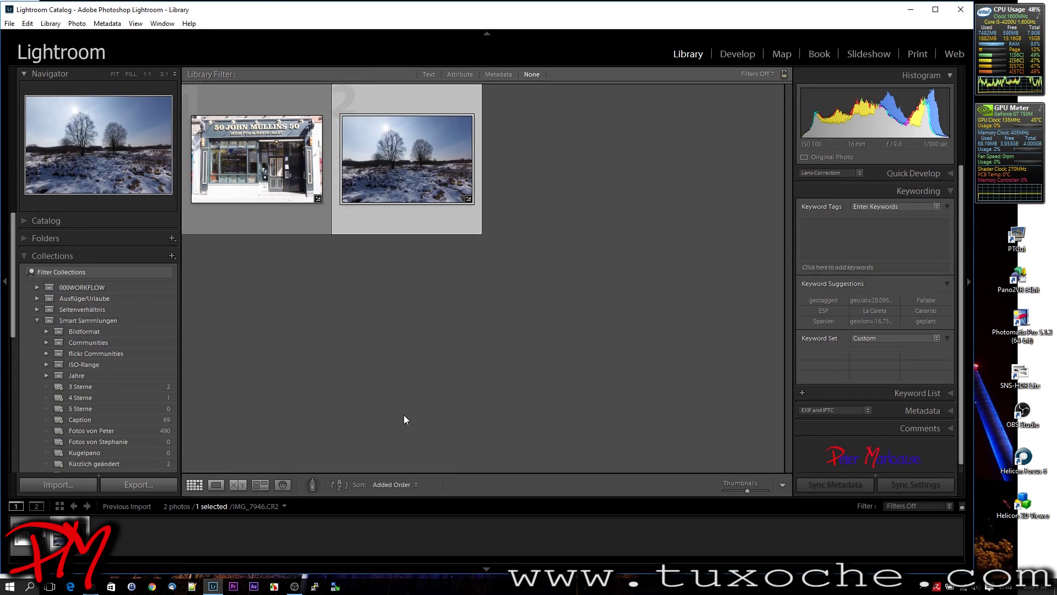
left_click(254, 182)
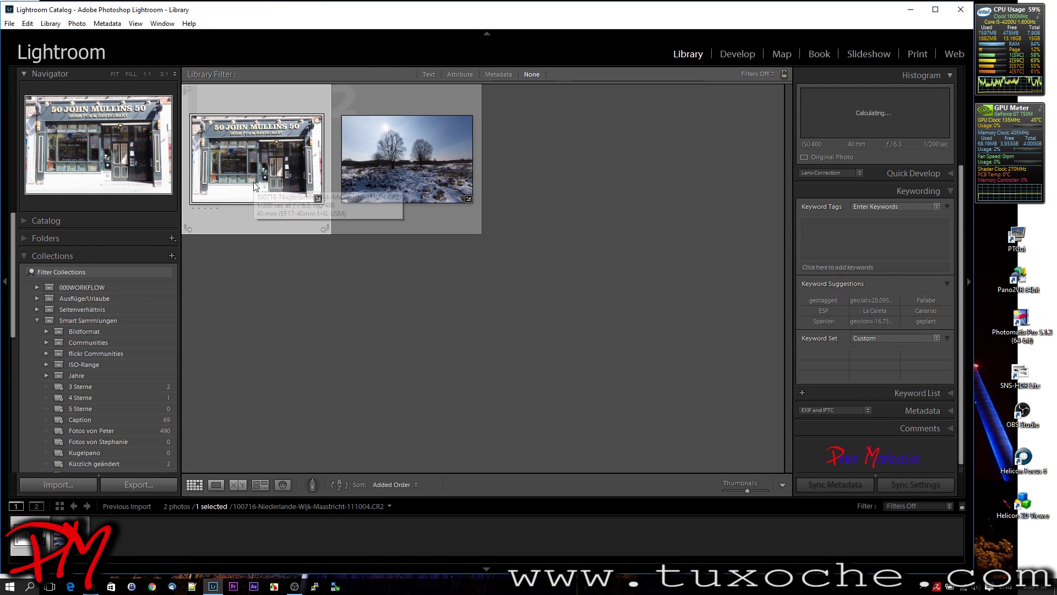
right_click(254, 182)
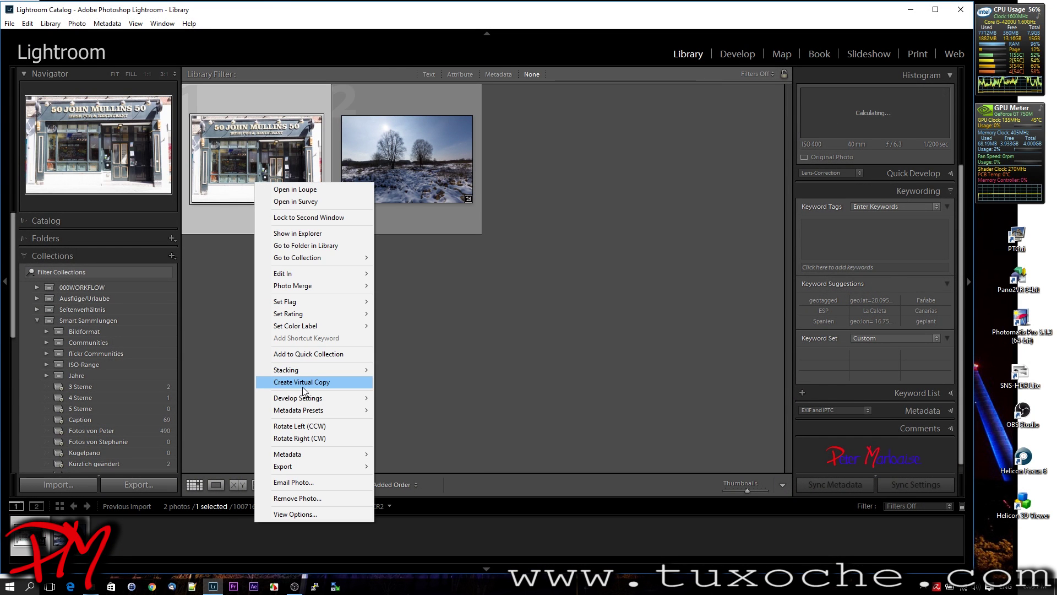
mouse_move(305, 462)
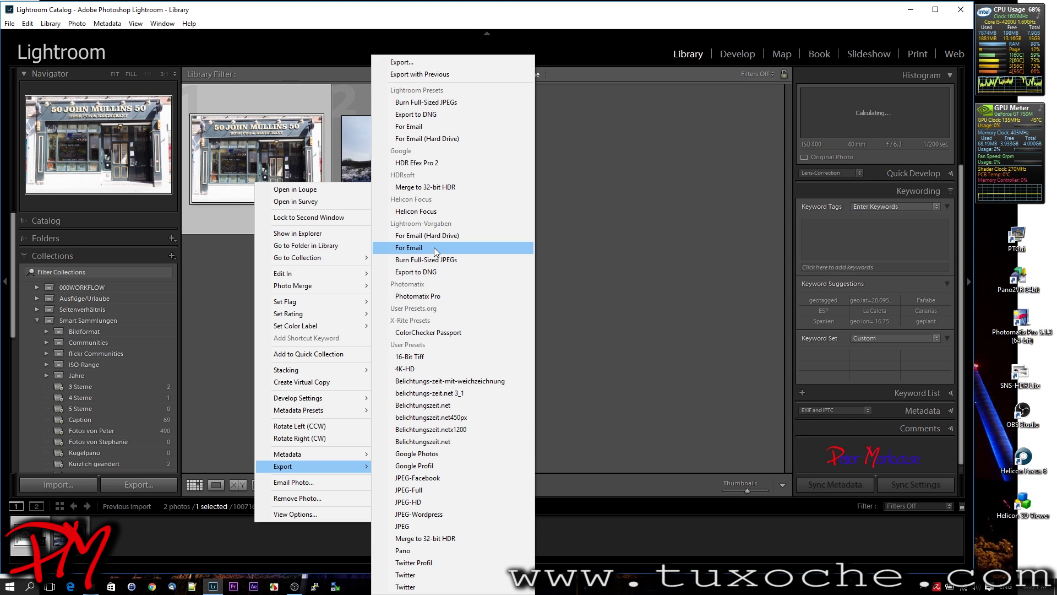
left_click(417, 163)
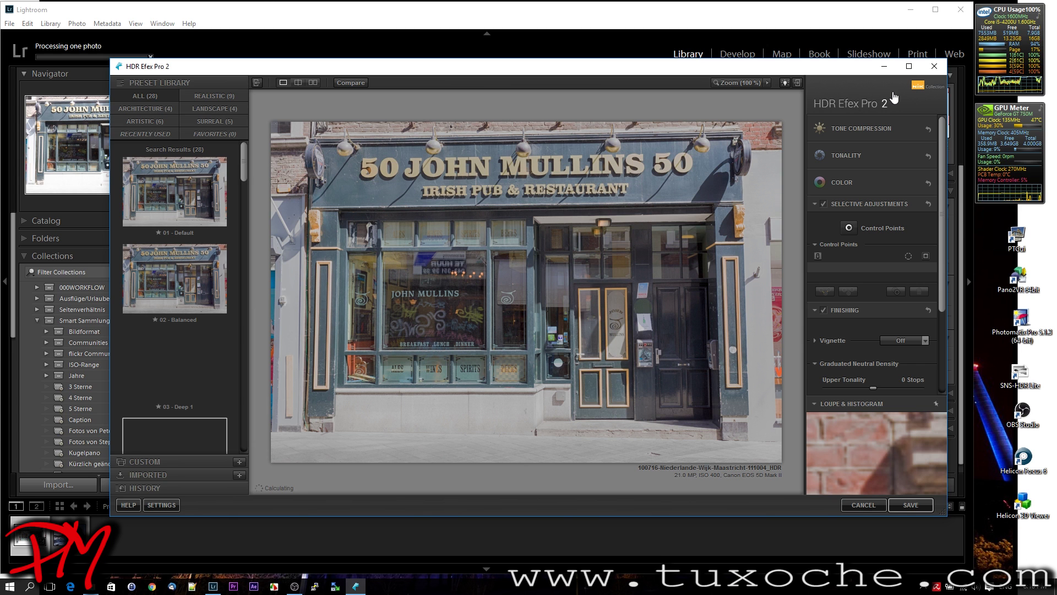
Maximize HDR Efex Pro 2, try Deep 1 then Deep 2 on the pub, and close
left_click(909, 67)
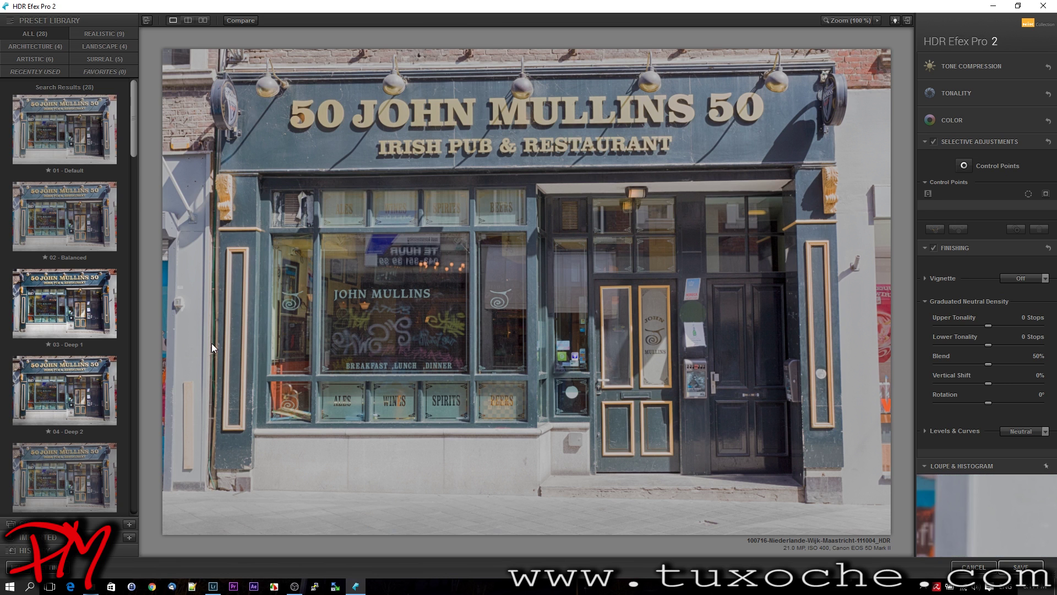
left_click(42, 320)
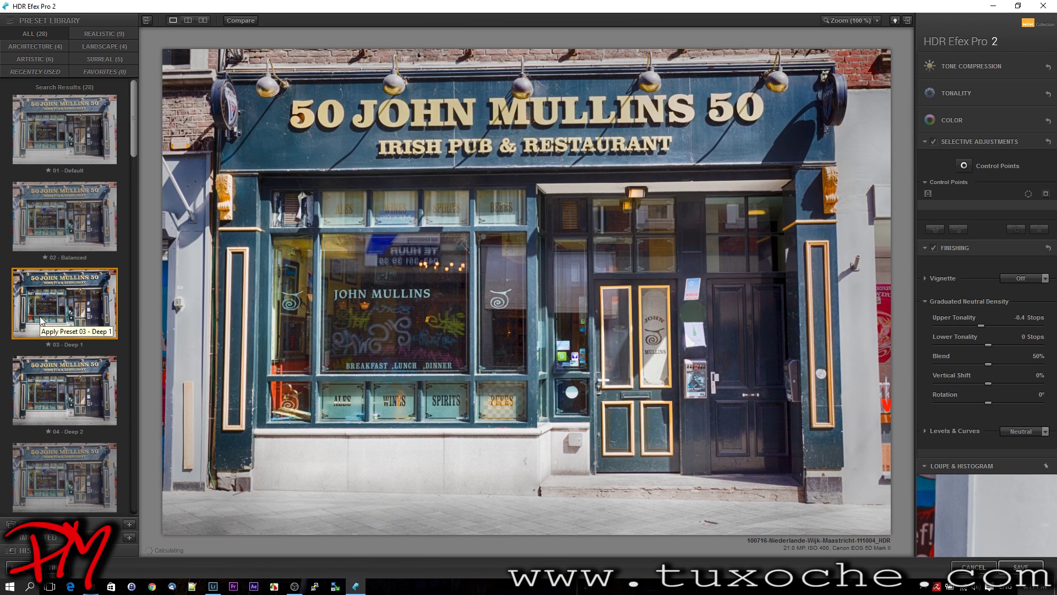
left_click(75, 373)
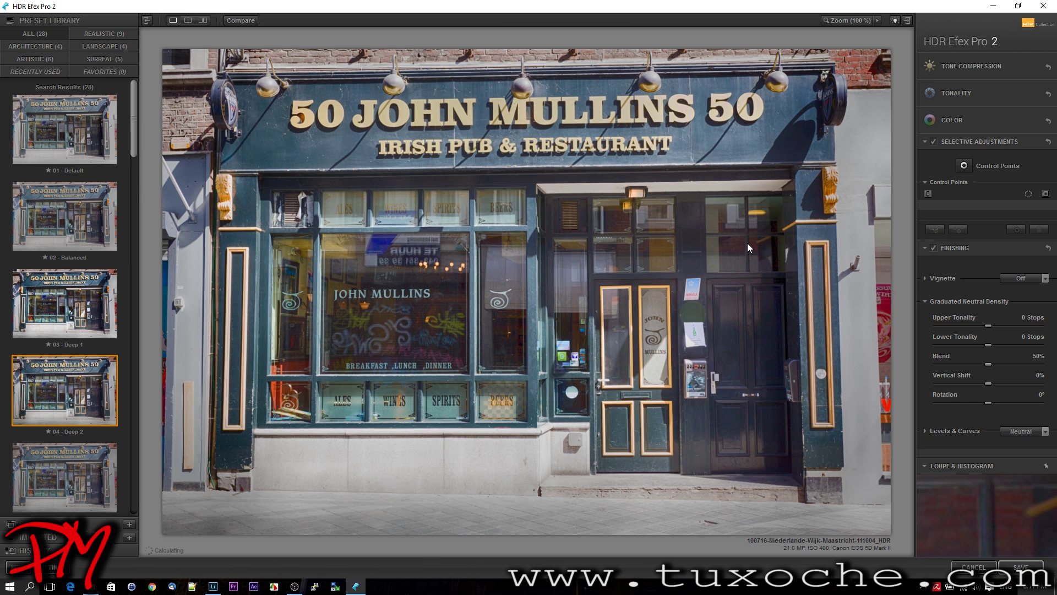
left_click(1043, 6)
Export the snowy two-tree landscape IMG_7946 from Lightroom to HDR Efex Pro 2
left_click(394, 185)
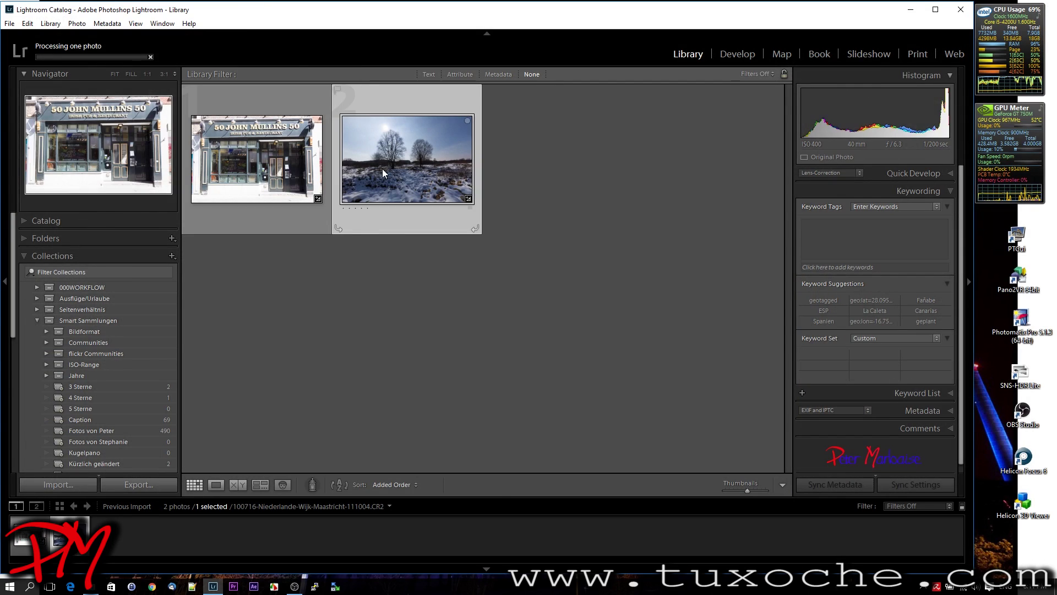
right_click(386, 169)
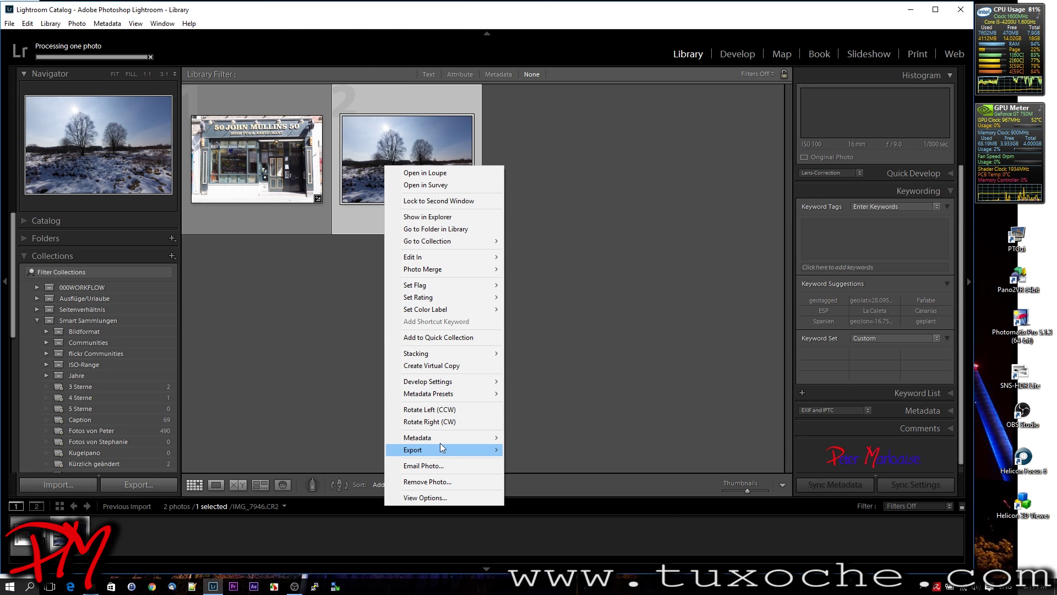
mouse_move(441, 449)
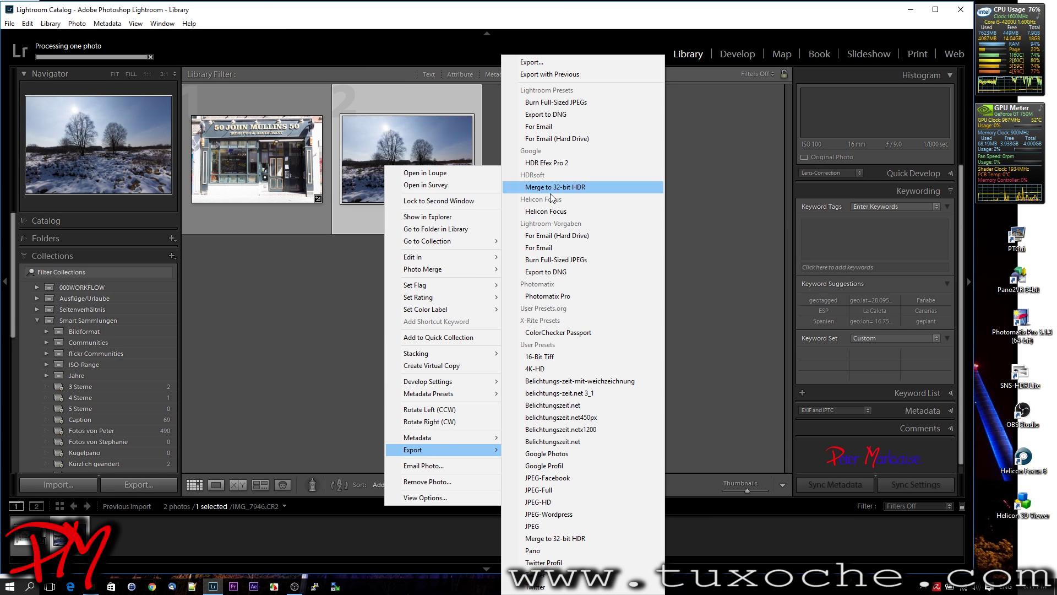
left_click(541, 163)
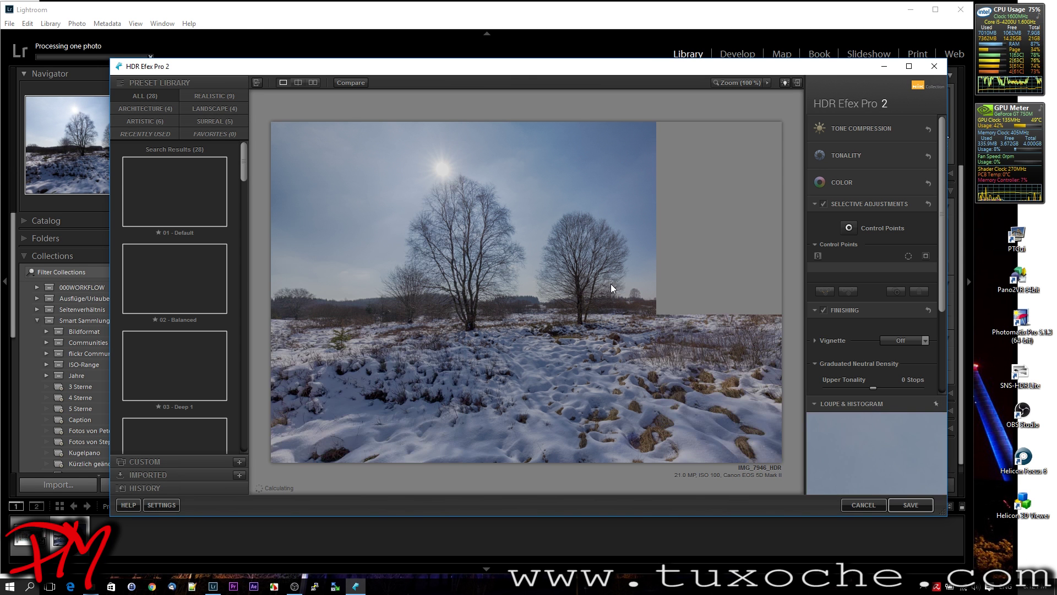
Maximize the window, compare Deep 1 and Deep 2 on the landscape, and settle on Deep 1
left_click(909, 65)
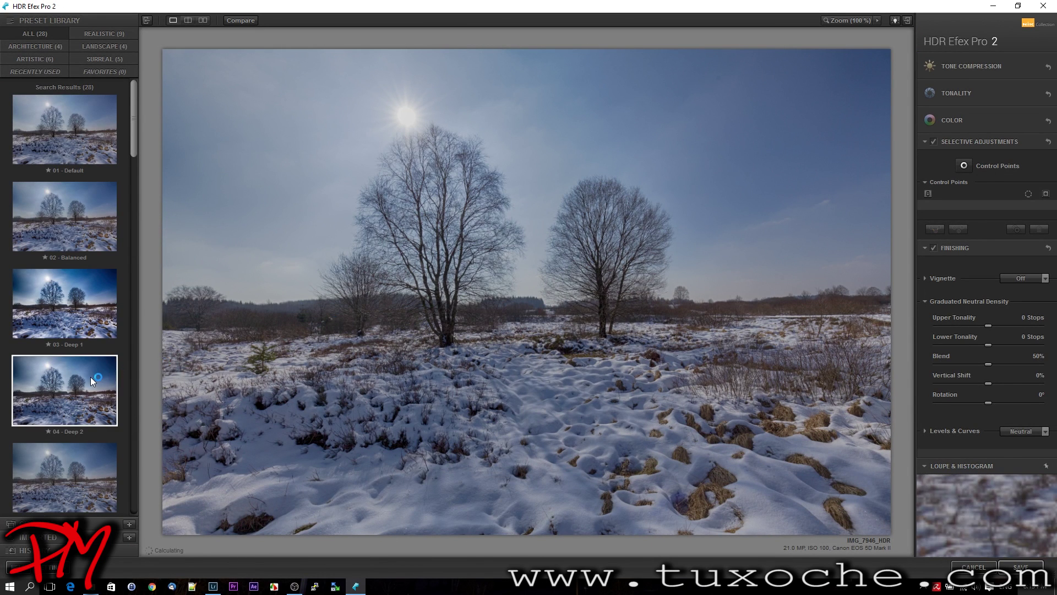
left_click(60, 318)
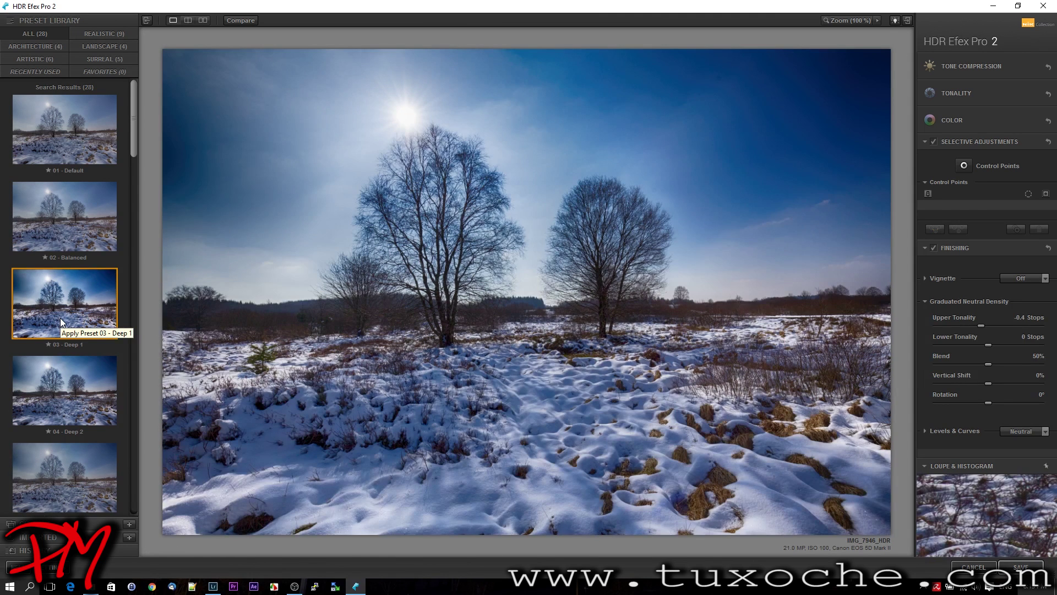
left_click(66, 375)
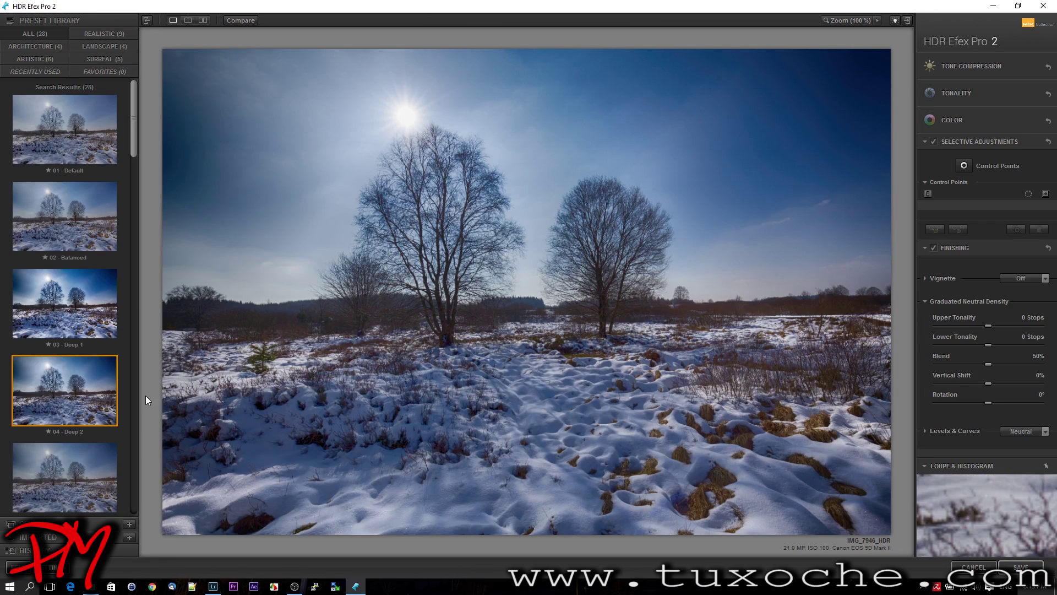
left_click(58, 313)
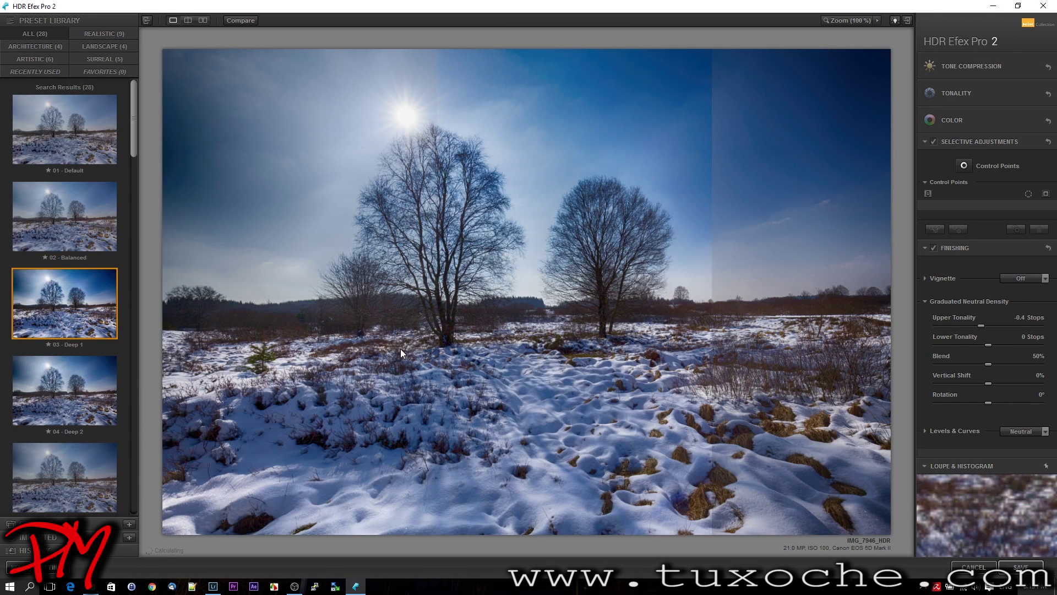